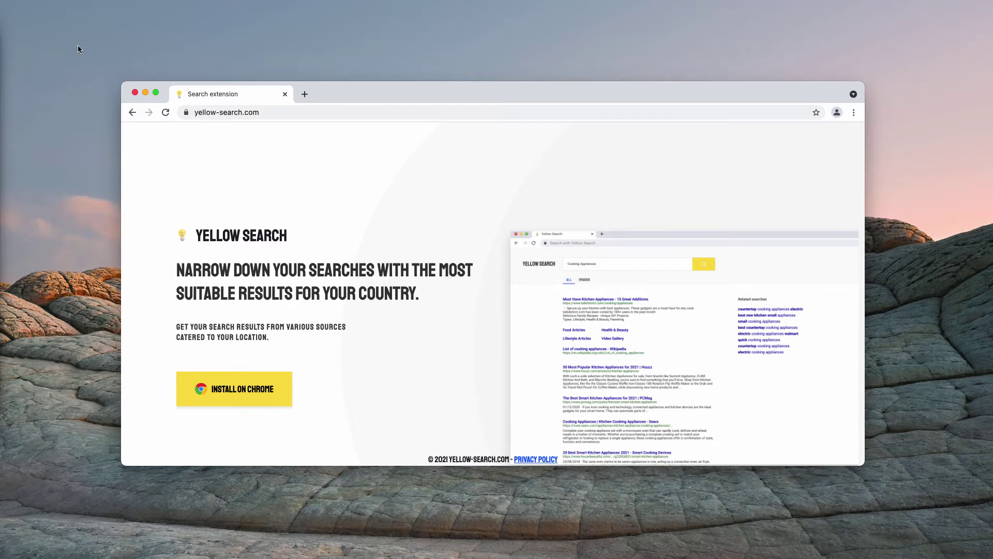
- Install the Yellow Search extension from its Chrome Web Store page, confirming Add extension
click(194, 116)
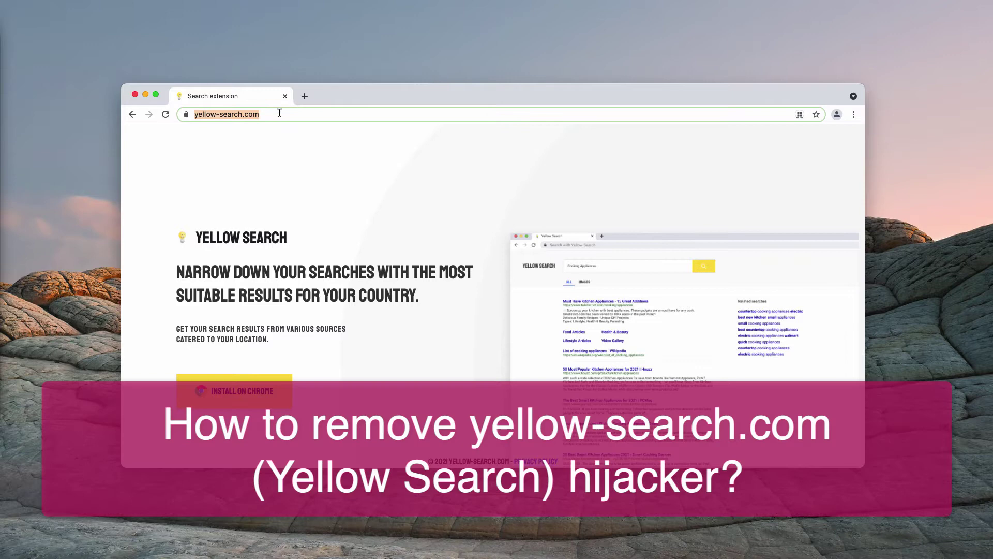
click(301, 113)
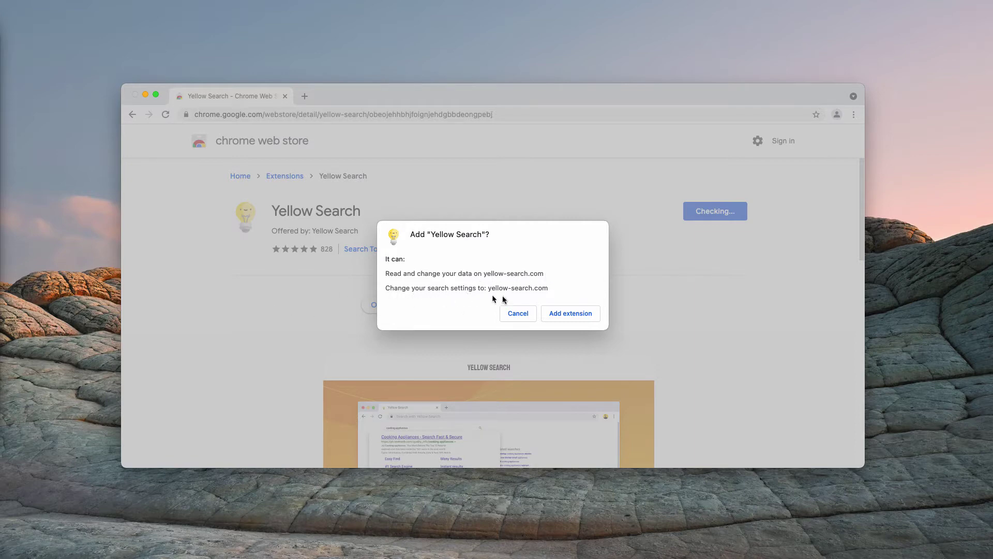
click(576, 315)
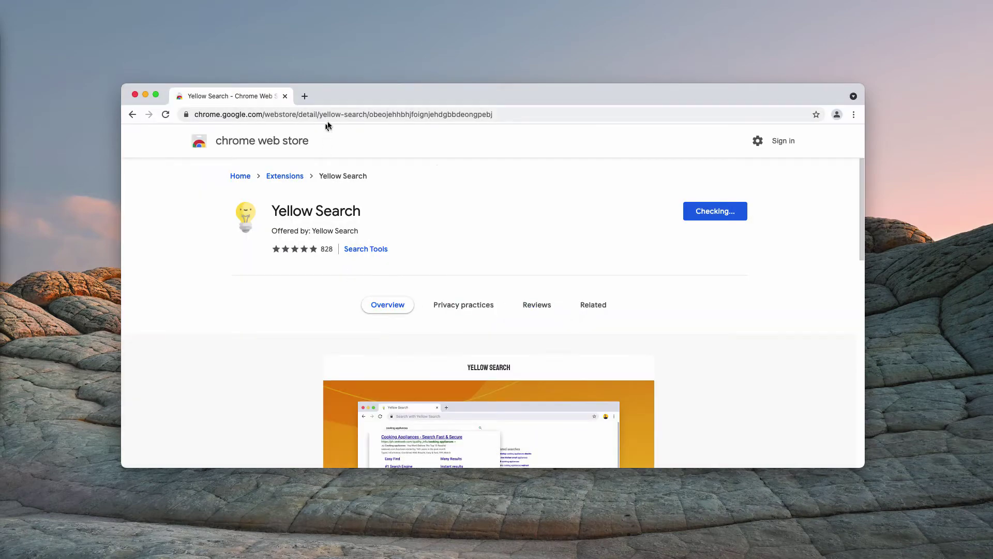
- Search for 'virus' in a new tab and keep Yellow Search's changed search provider
click(305, 96)
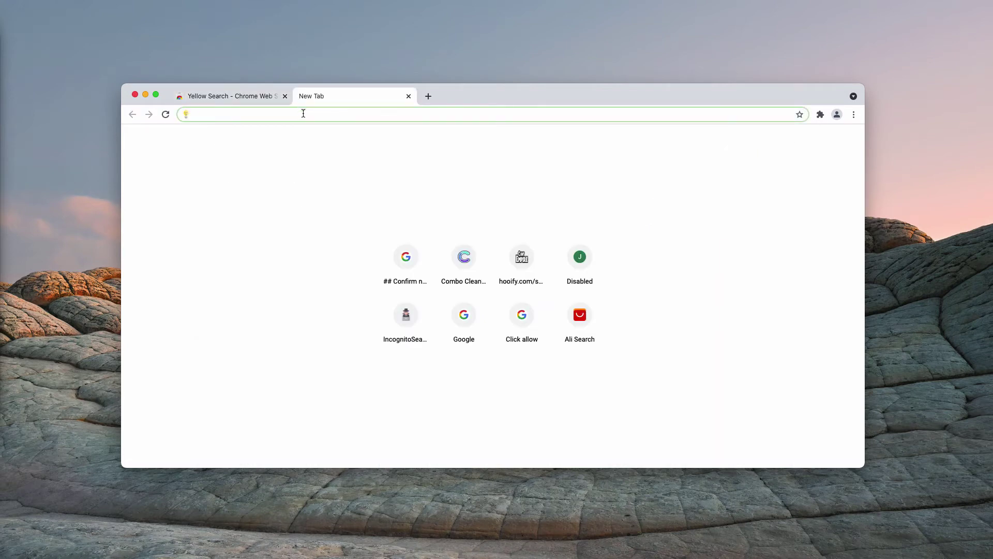
text(virus)
key(Return)
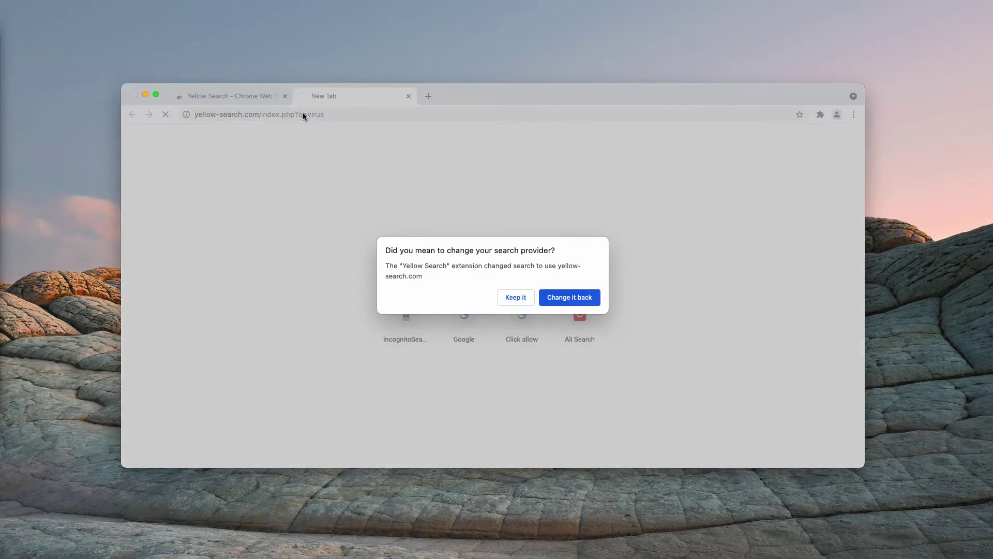
click(514, 297)
drag(462, 98, 462, 98)
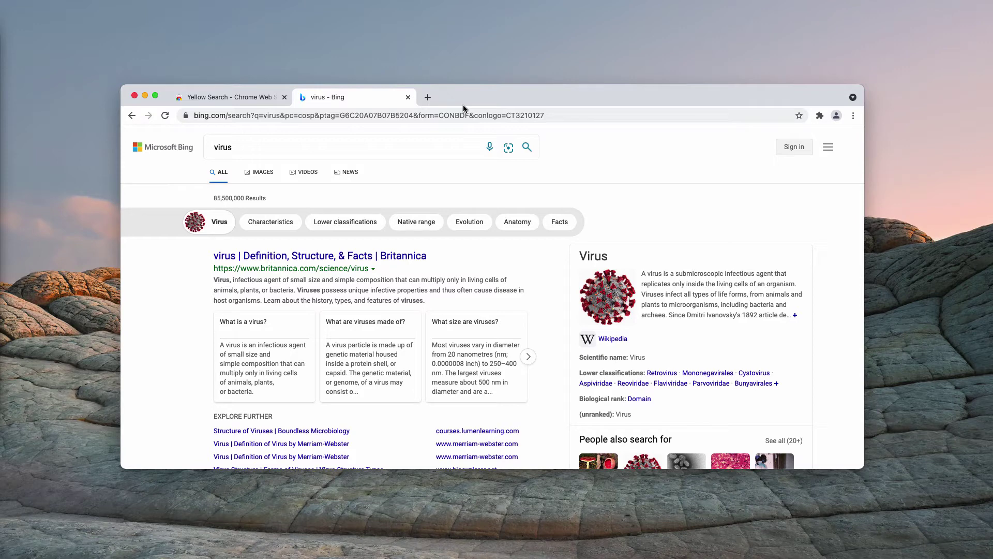
drag(454, 96, 450, 98)
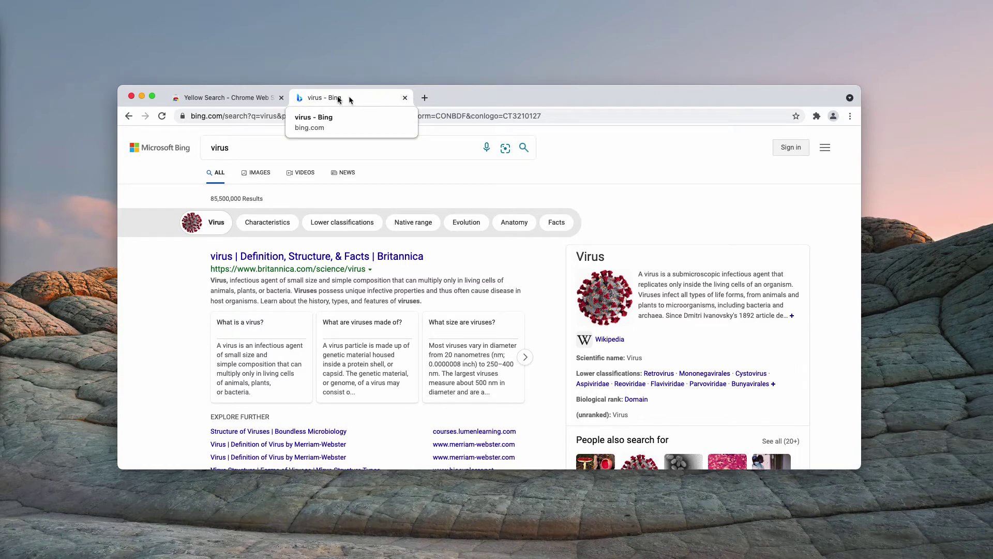
- Close the 'virus - Bing' tab, leaving the Yellow Search store page in focus
click(405, 97)
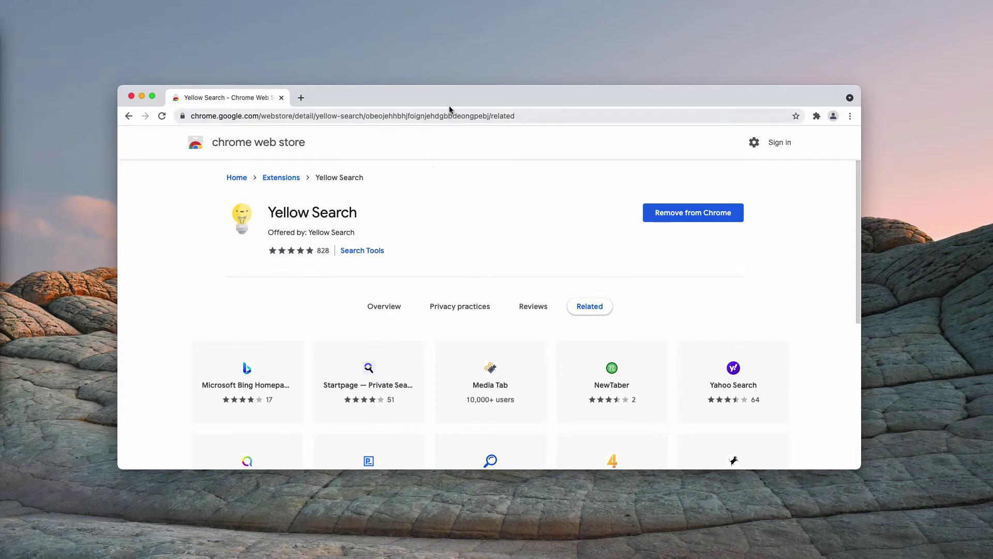
drag(453, 94, 453, 99)
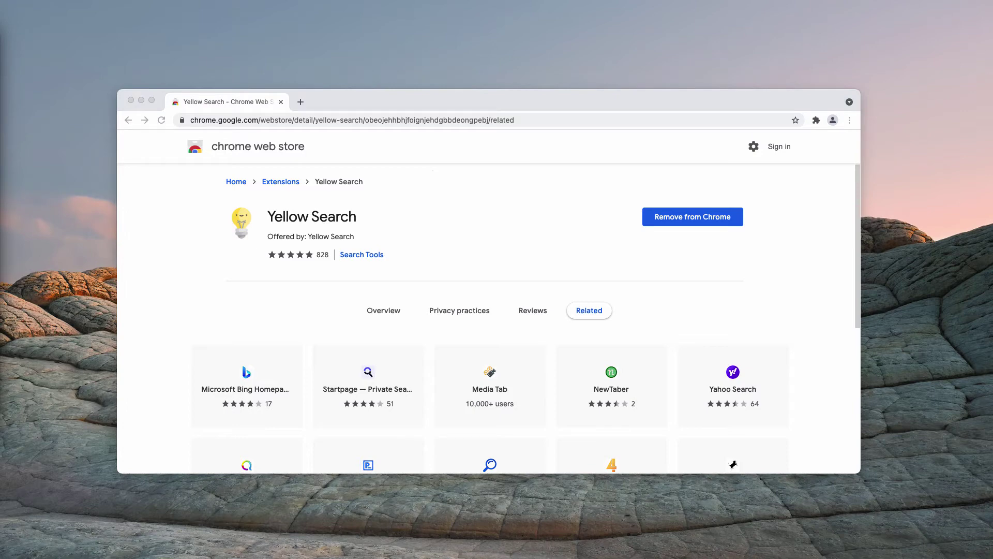
click(485, 100)
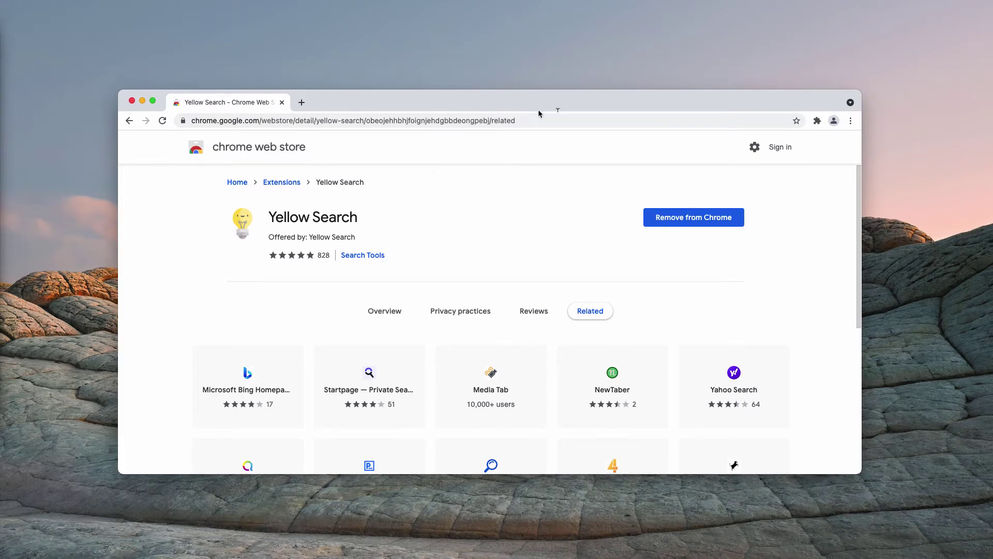
- Go to Chrome's Extensions page via More Tools
click(850, 120)
mouse_move(714, 291)
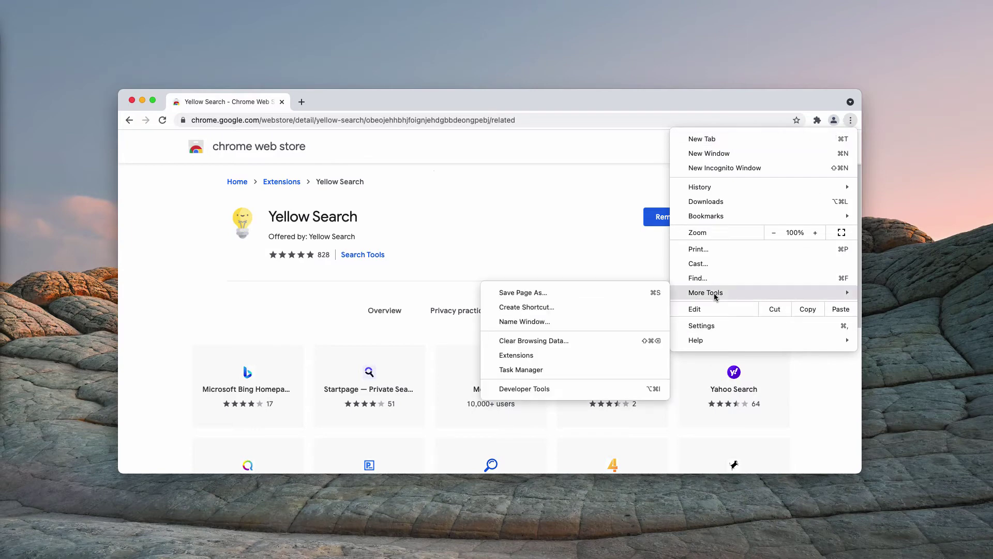
click(529, 355)
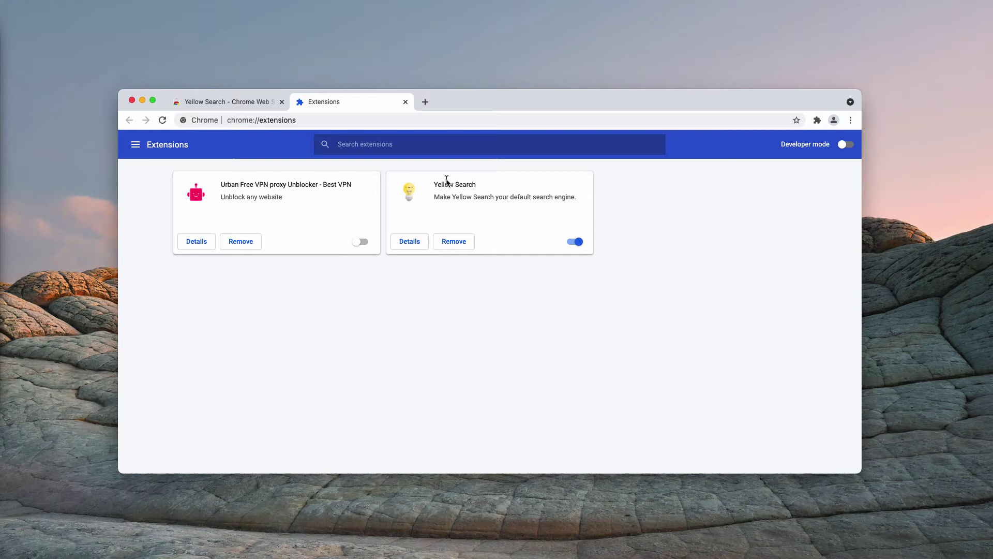
- Switch off Yellow Search and confirm its removal from Chrome
drag(433, 184, 475, 187)
click(494, 190)
click(572, 241)
click(466, 242)
click(589, 309)
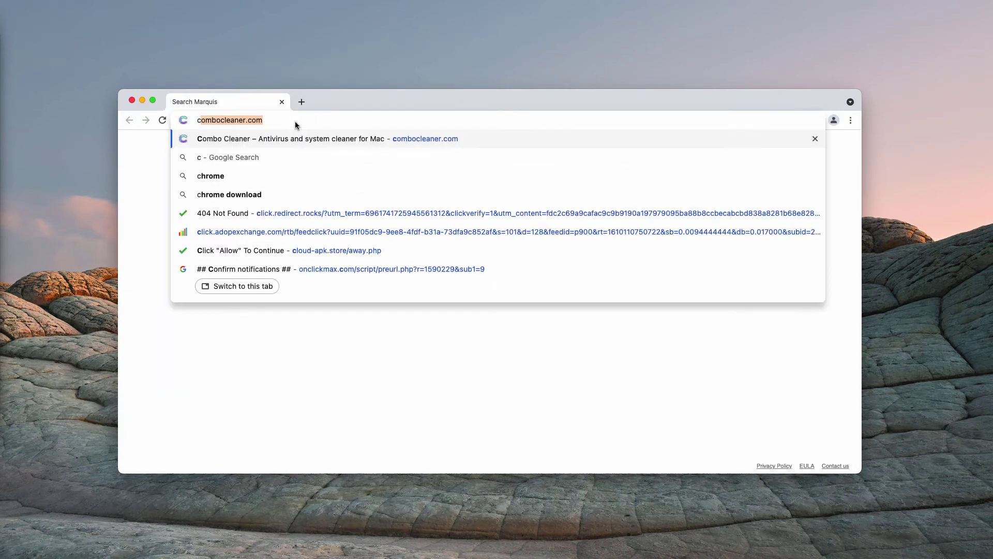
- Load combocleaner.com from the address bar
key(Return)
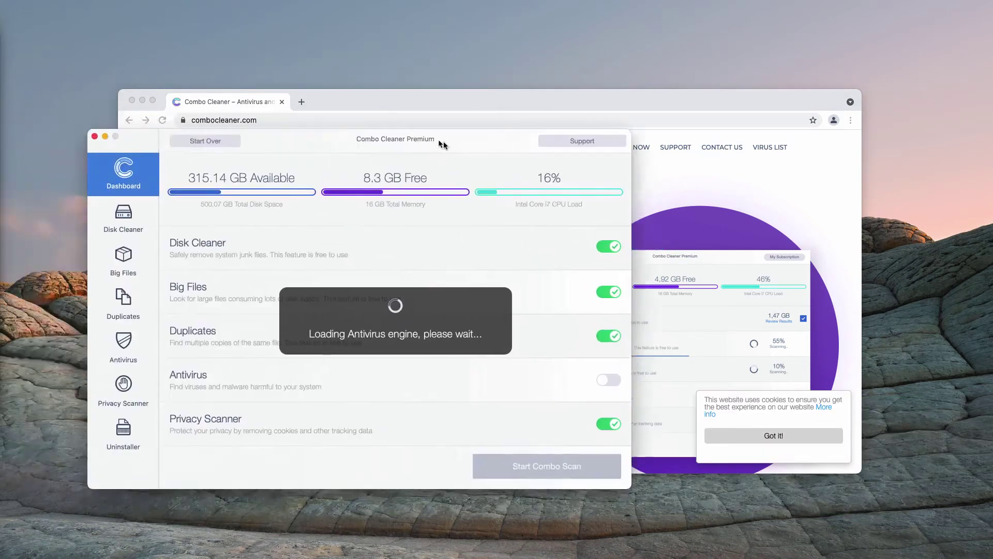
- Close the Chrome window while Combo Cleaner's antivirus engine finishes loading
click(283, 103)
click(283, 104)
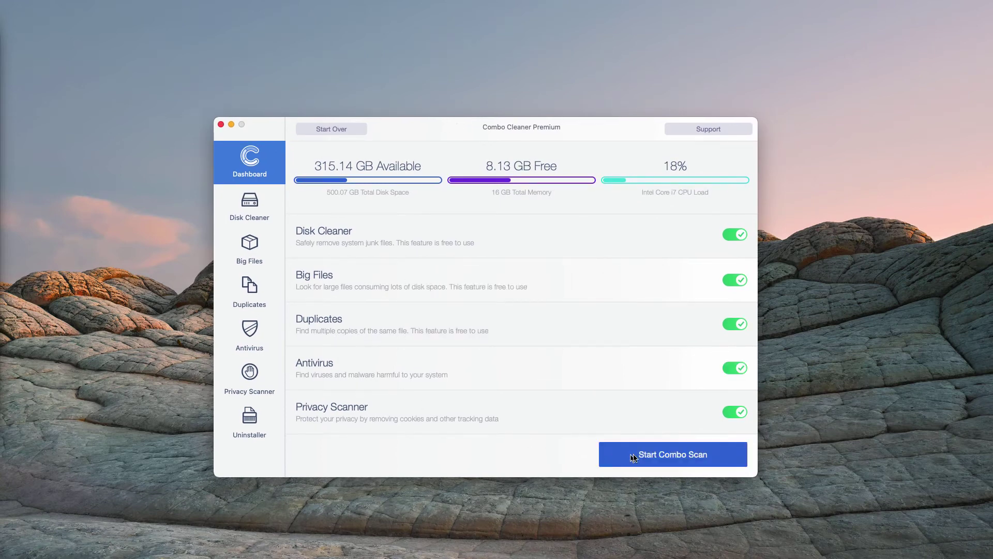
- Run a Combo Scan with all five modules, finding 41 antivirus threats
click(635, 458)
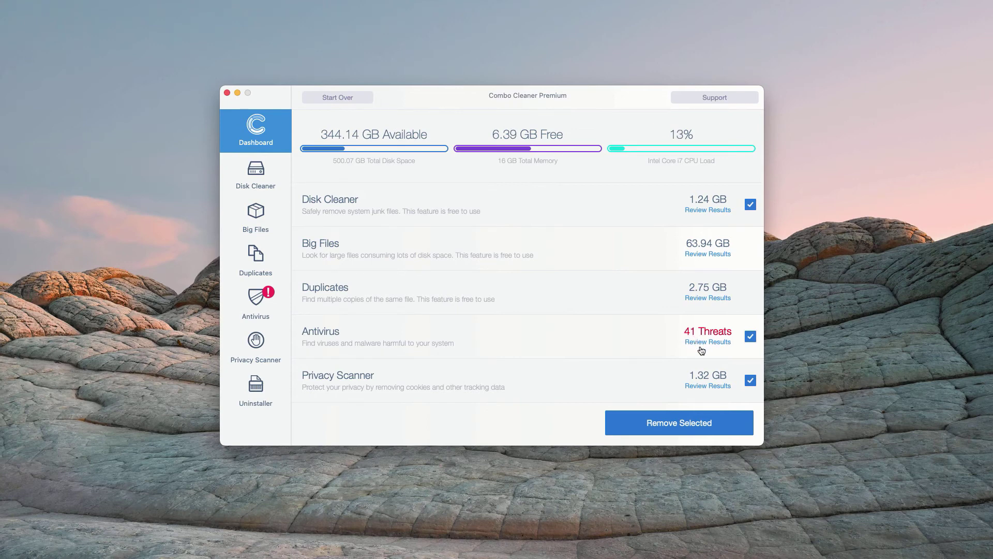
- Open the Antivirus review list and scroll through the 41 detected threats
click(705, 344)
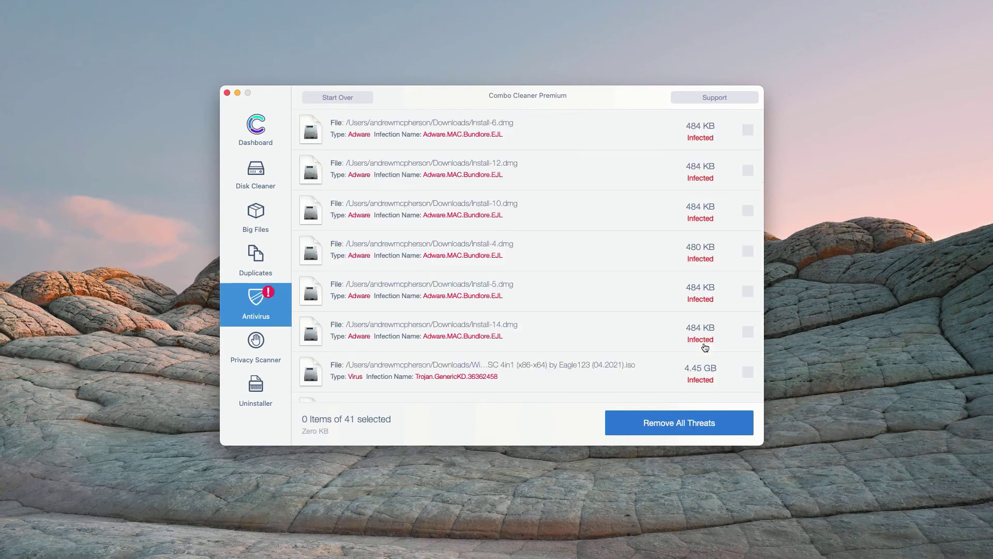
scroll(481, 298, down, 4)
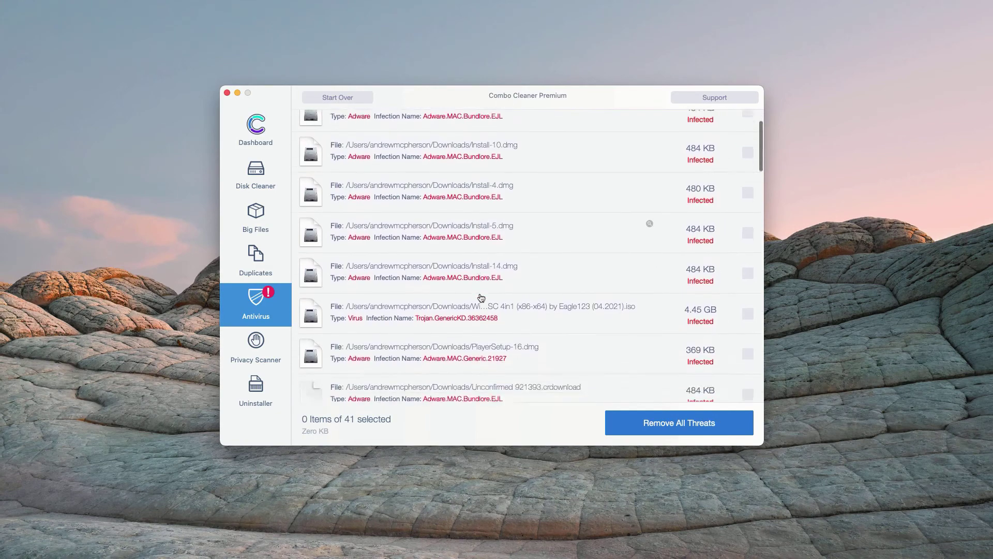
scroll(481, 298, up, 4)
scroll(481, 298, down, 3)
scroll(481, 297, up, 3)
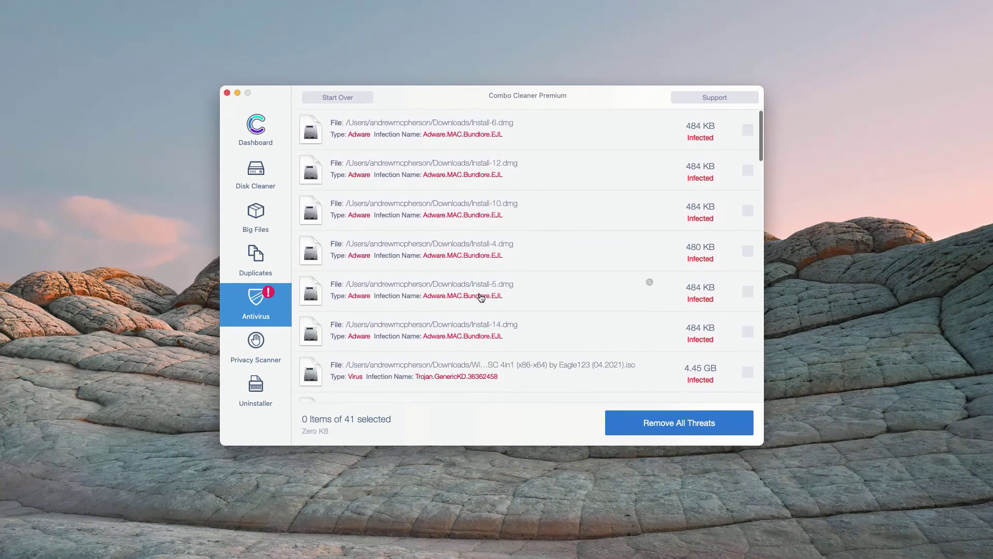
scroll(481, 159, down, 10)
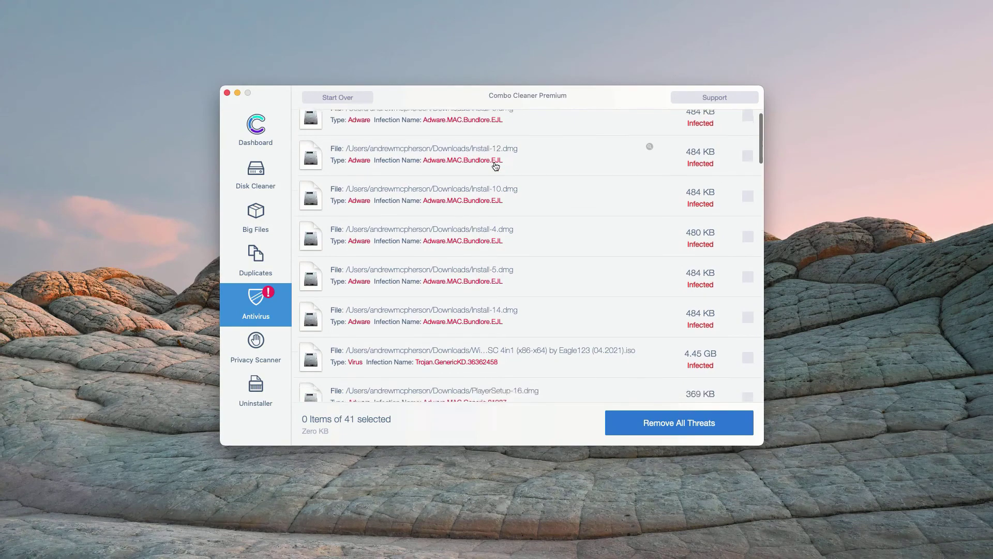
scroll(487, 221, down, 15)
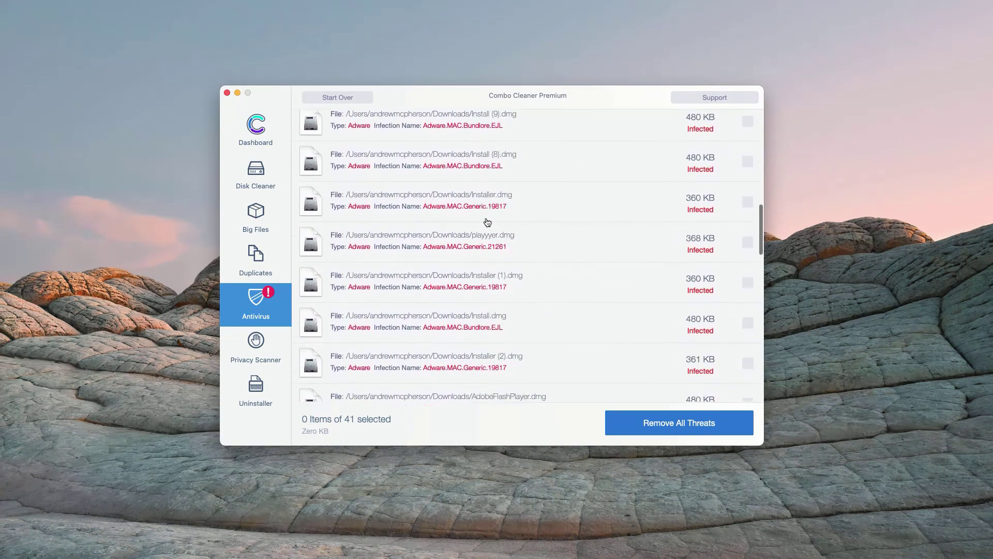
scroll(488, 222, up, 20)
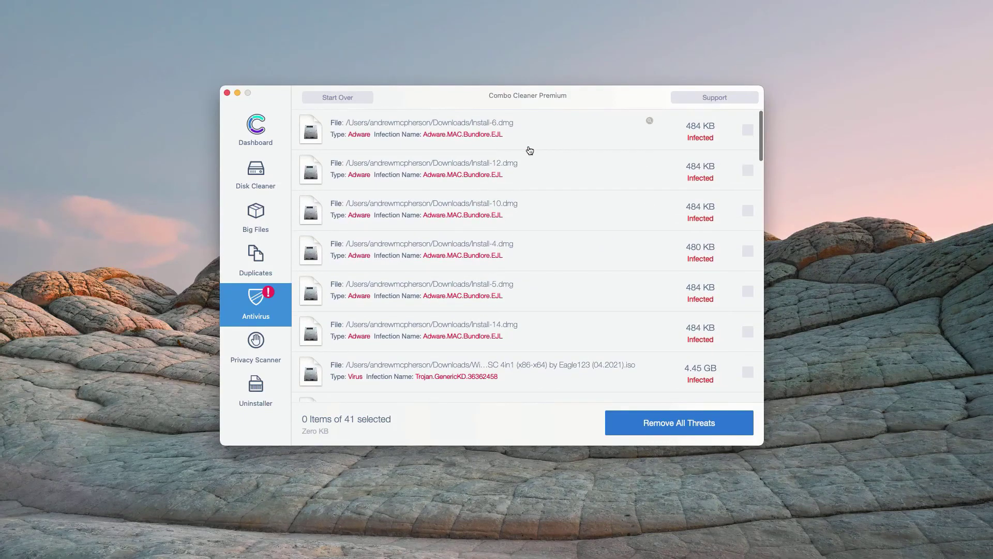
- Reveal Install-6.dmg in Finder, move it to the Trash, and hide Finder
click(650, 122)
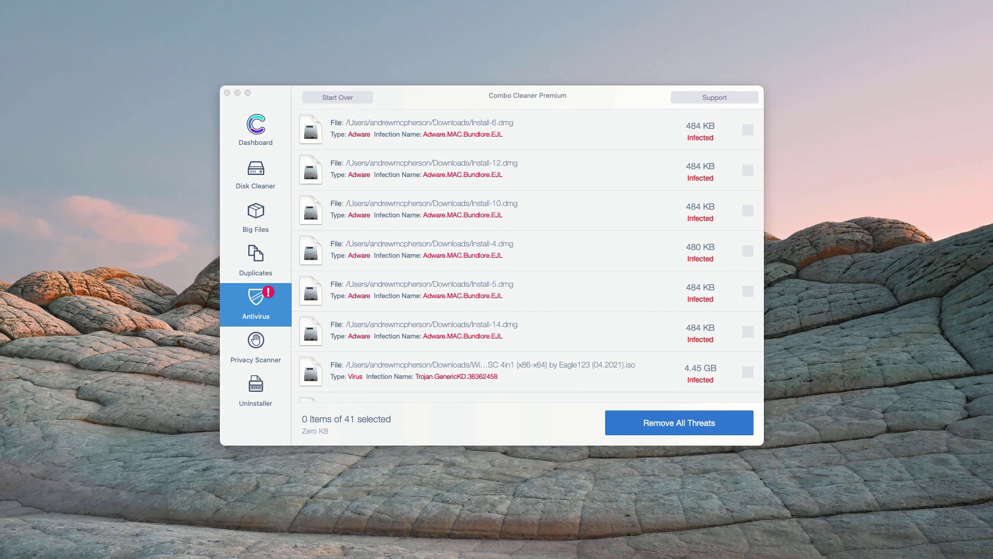
drag(341, 87, 396, 101)
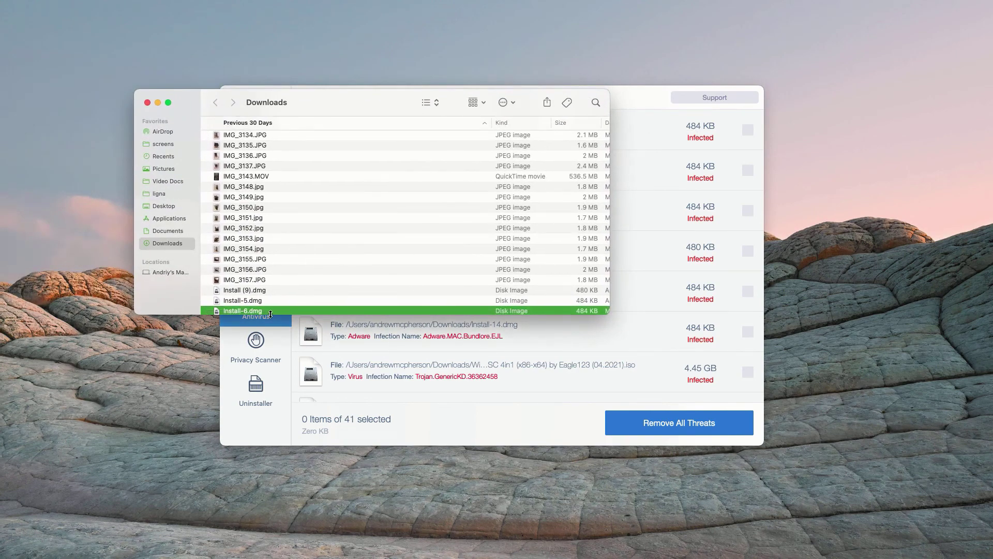
right_click(353, 308)
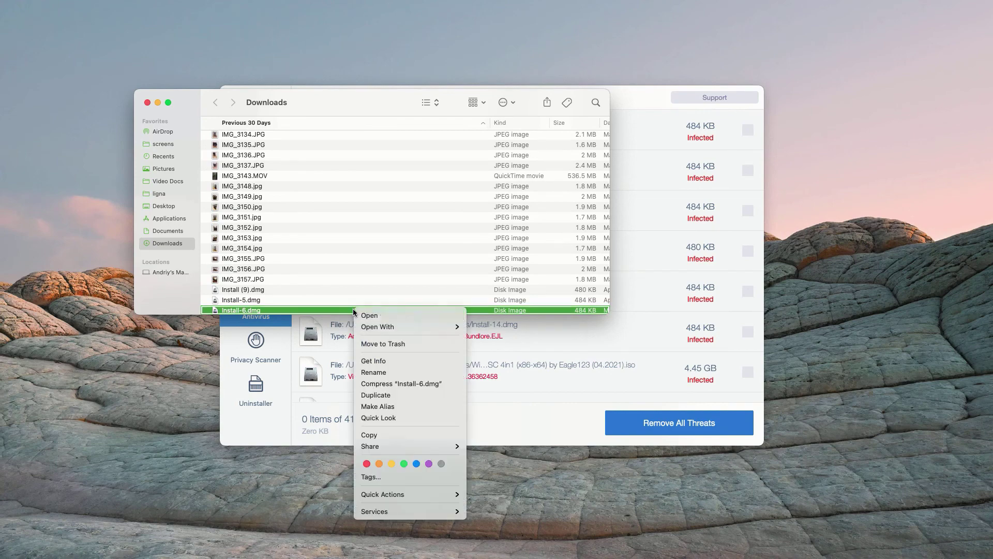
click(387, 344)
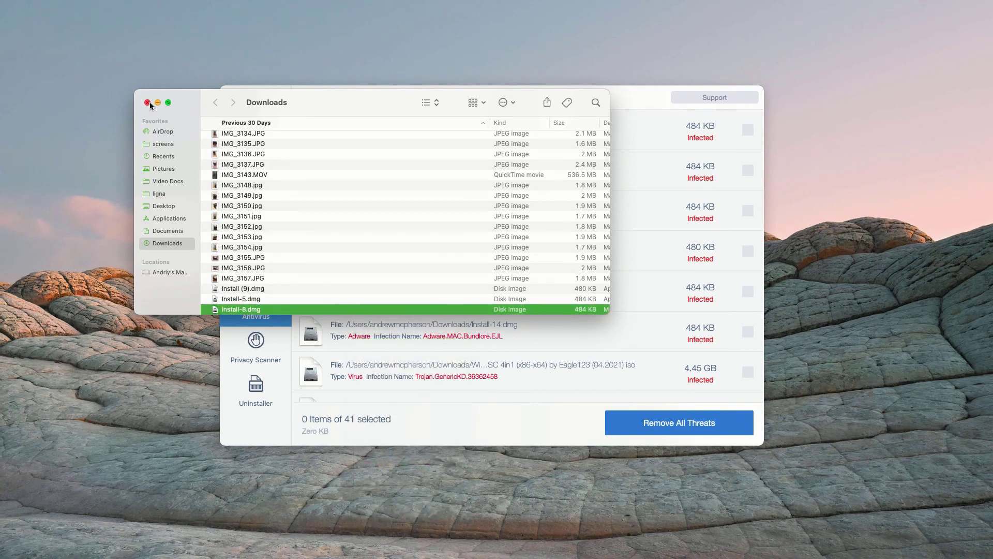
key(cmd+h)
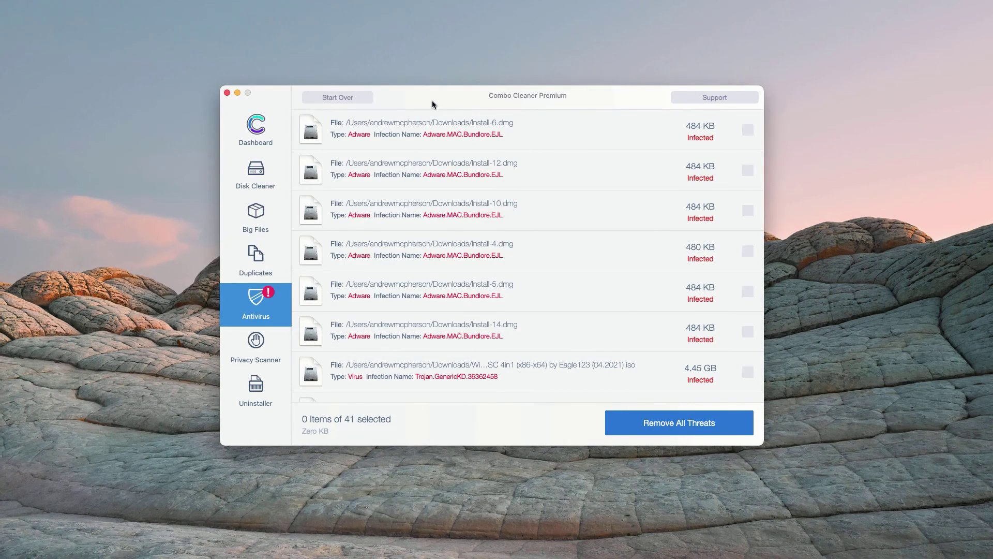